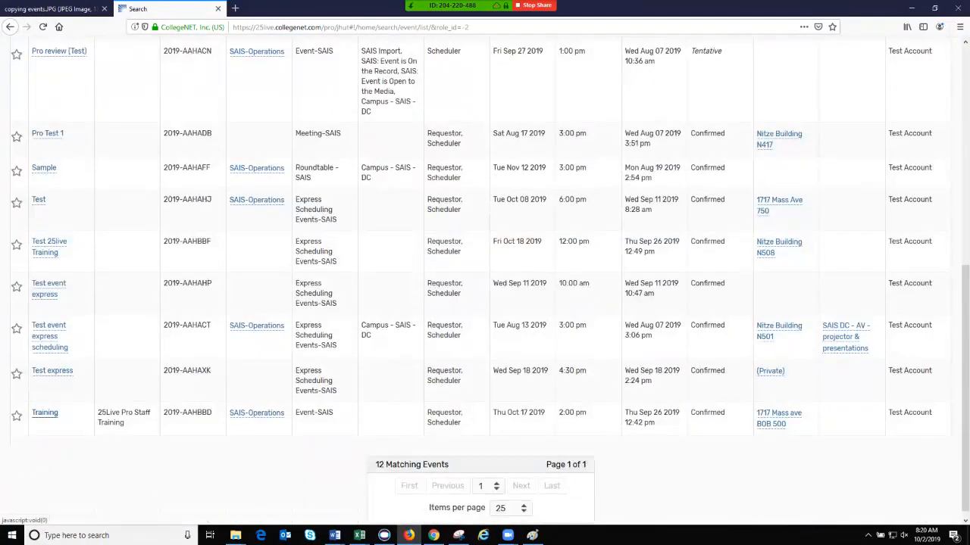
# Step: Open the Training event and create an independent copy of it without relating it to any event set
pyautogui.click(44, 413)
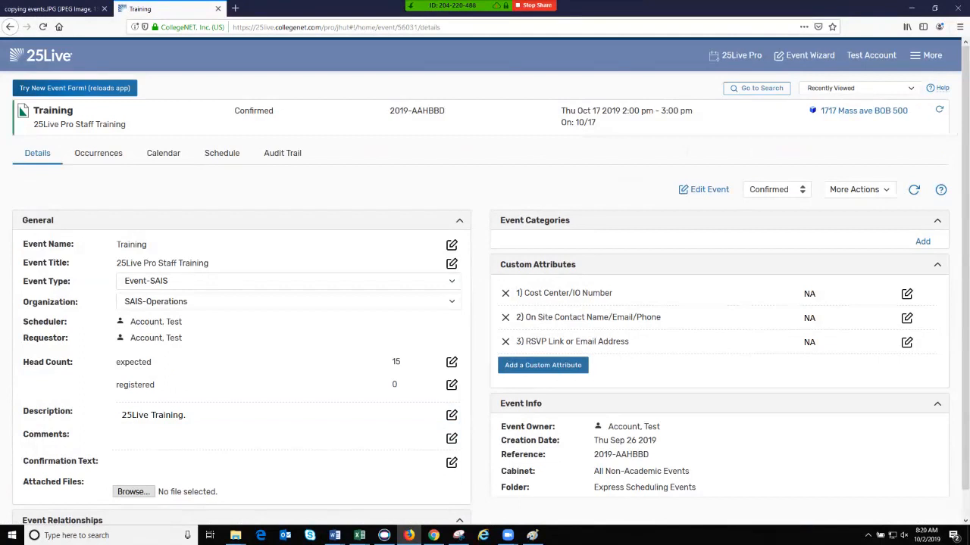
pyautogui.click(854, 190)
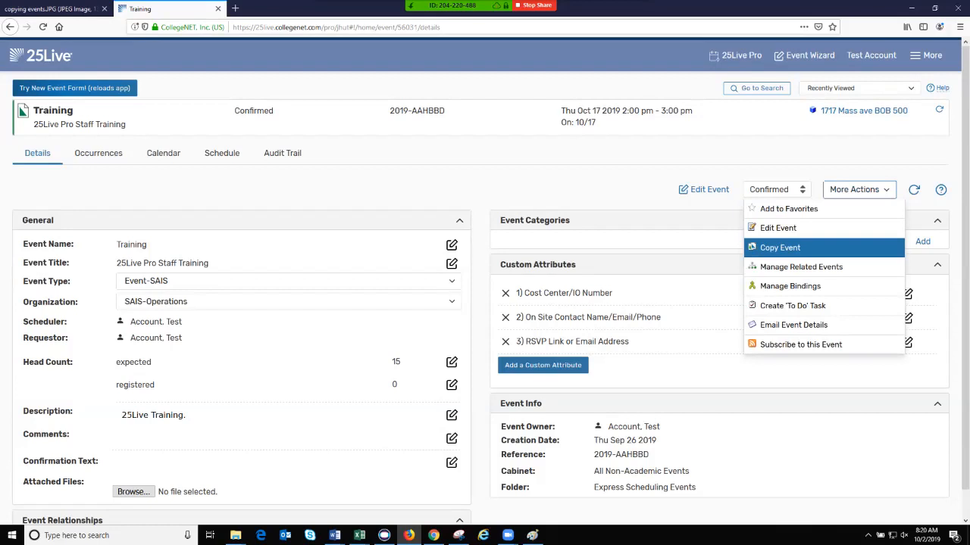
pyautogui.click(780, 248)
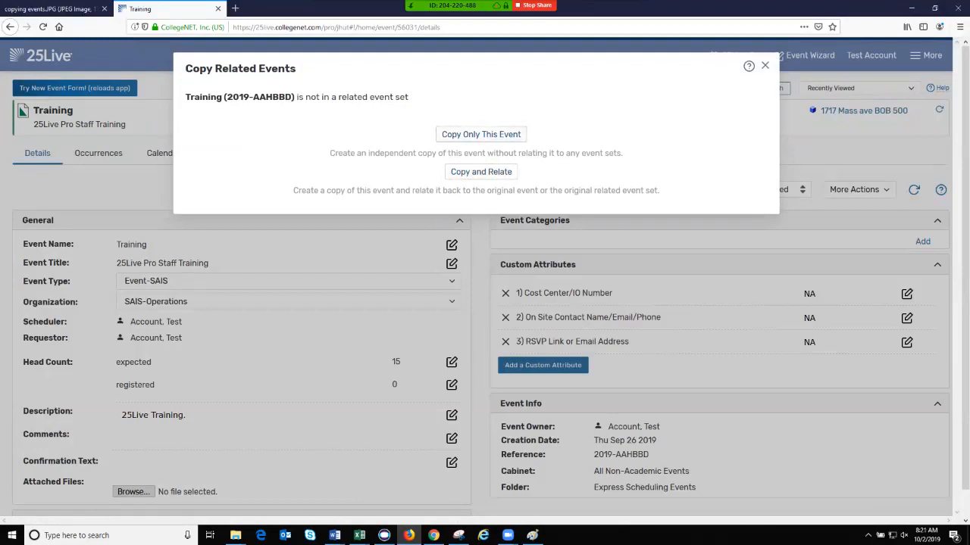
pyautogui.click(481, 134)
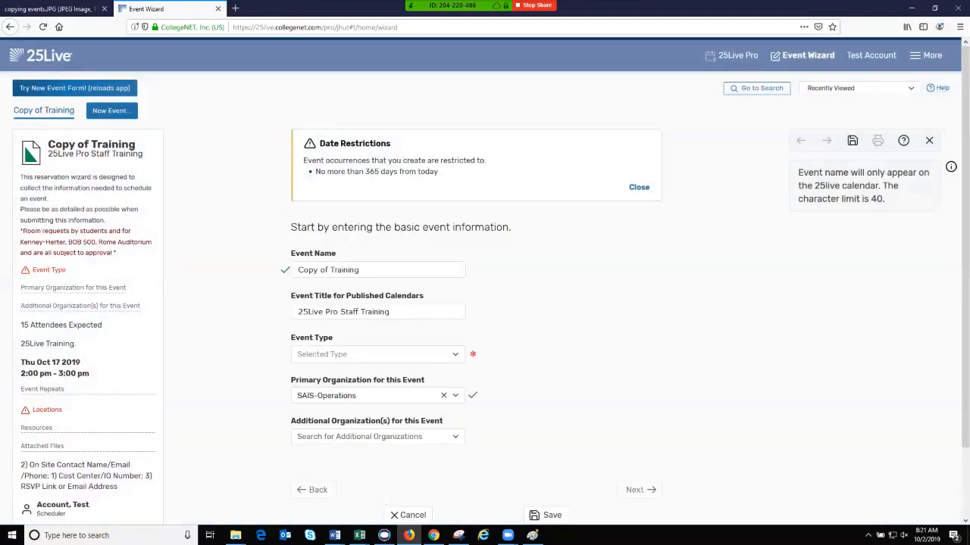
# Step: Rename the copied event as "Hold - Operations"
pyautogui.click(364, 270)
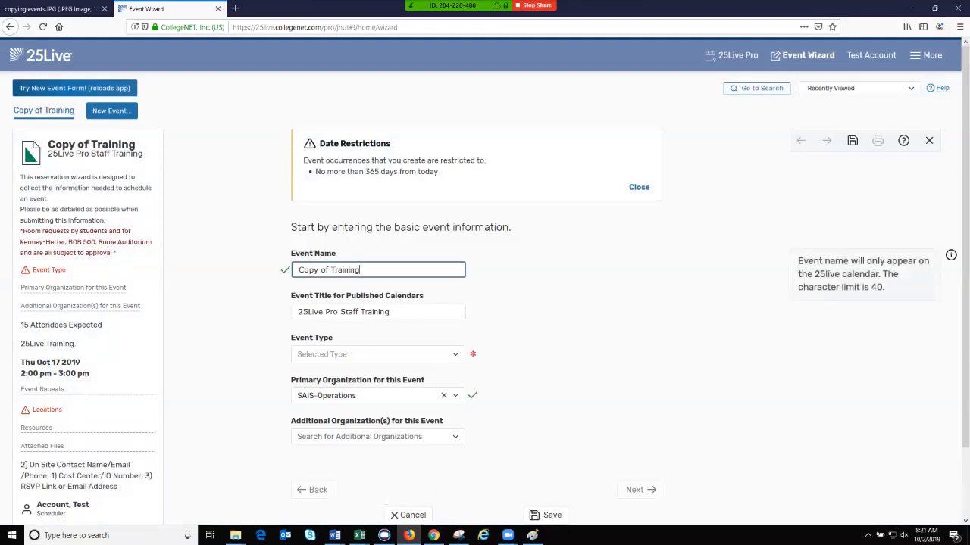
pyautogui.press('BackSpace')
pyautogui.press('BackSpace')
pyautogui.press('BackSpace')
pyautogui.press('BackSpace')
pyautogui.press('BackSpace')
pyautogui.press('BackSpace')
pyautogui.press('BackSpace')
pyautogui.press('BackSpace')
pyautogui.press('BackSpace')
pyautogui.press('BackSpace')
pyautogui.press('BackSpace')
pyautogui.press('BackSpace')
pyautogui.press('BackSpace')
pyautogui.press('BackSpace')
pyautogui.press('BackSpace')
pyautogui.press('BackSpace')
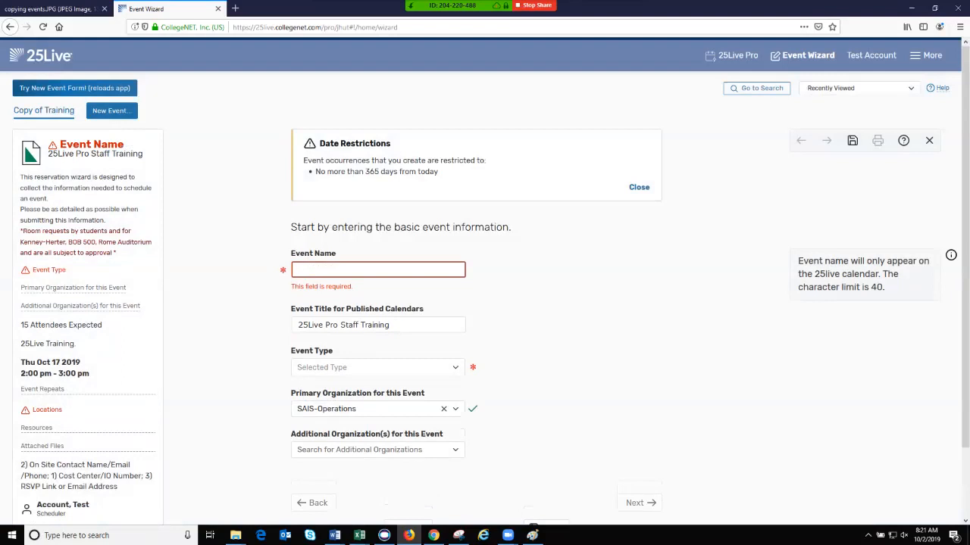
pyautogui.write('Hold - O')
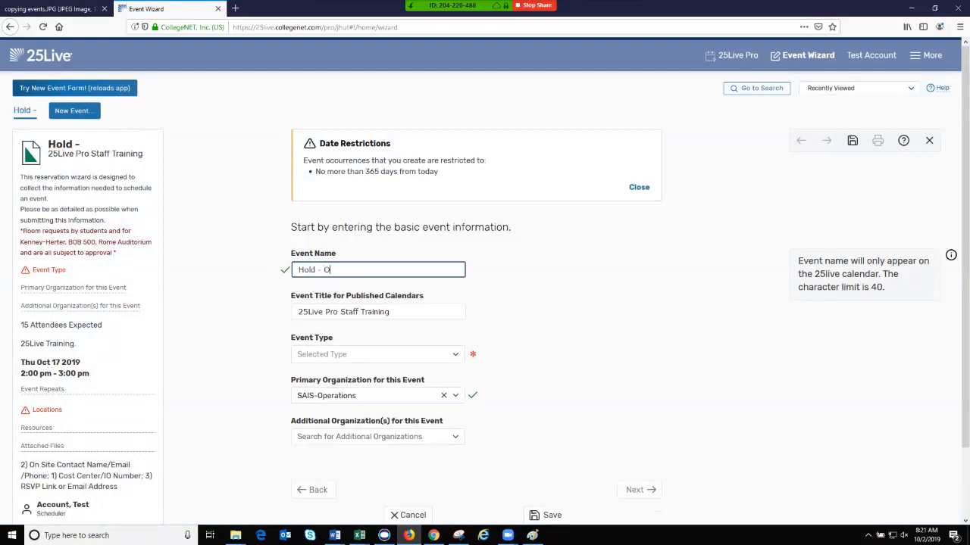
pyautogui.write('perations')
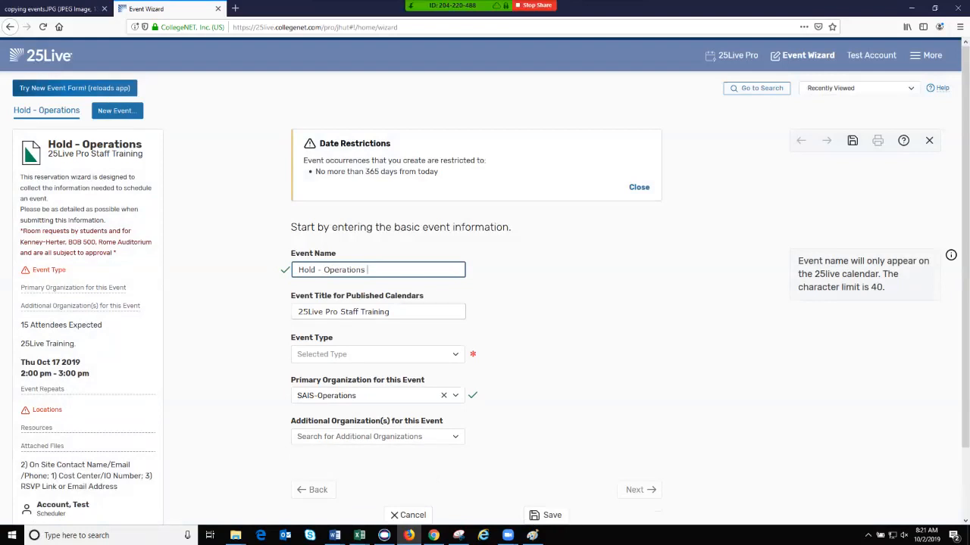
# Step: Clear the event title for published calendars and set the event type to Conference-SAIS
pyautogui.press('Tab')
pyautogui.press('BackSpace')
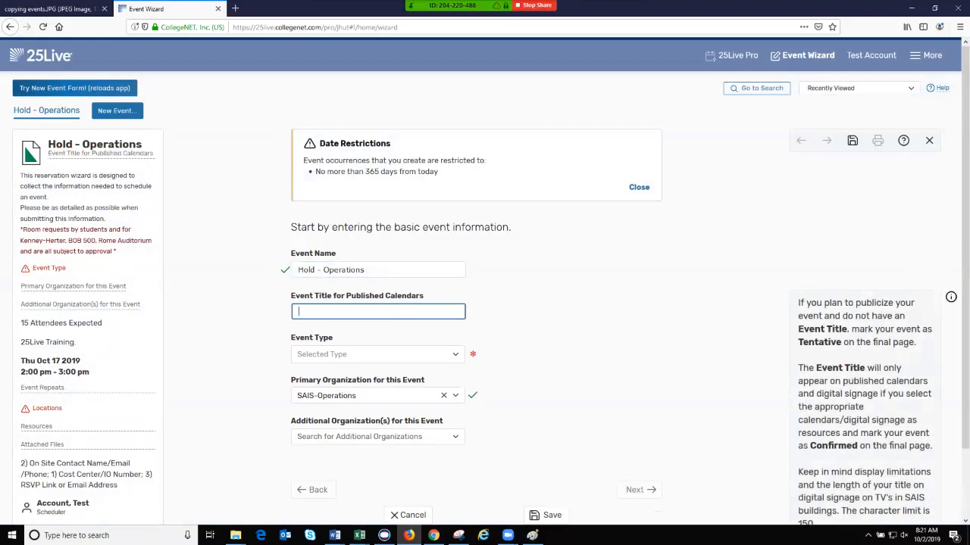
pyautogui.press('Tab')
pyautogui.press('Down')
pyautogui.press('Down')
pyautogui.press('Down')
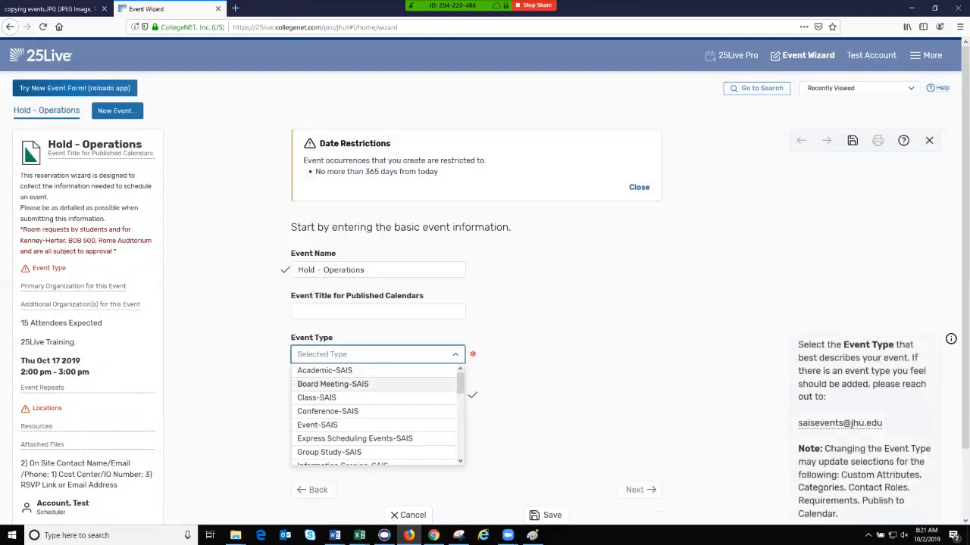
pyautogui.press('Return')
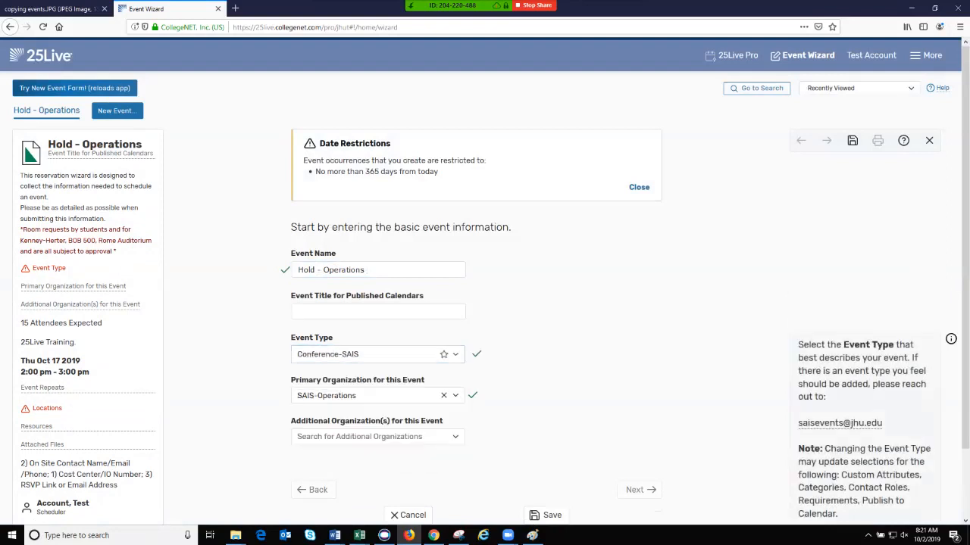
# Step: Set the copied event's start date to Thu Nov 21 2019, mapping the existing occurrence information One-by-One
pyautogui.scroll(-1, 484, 303)
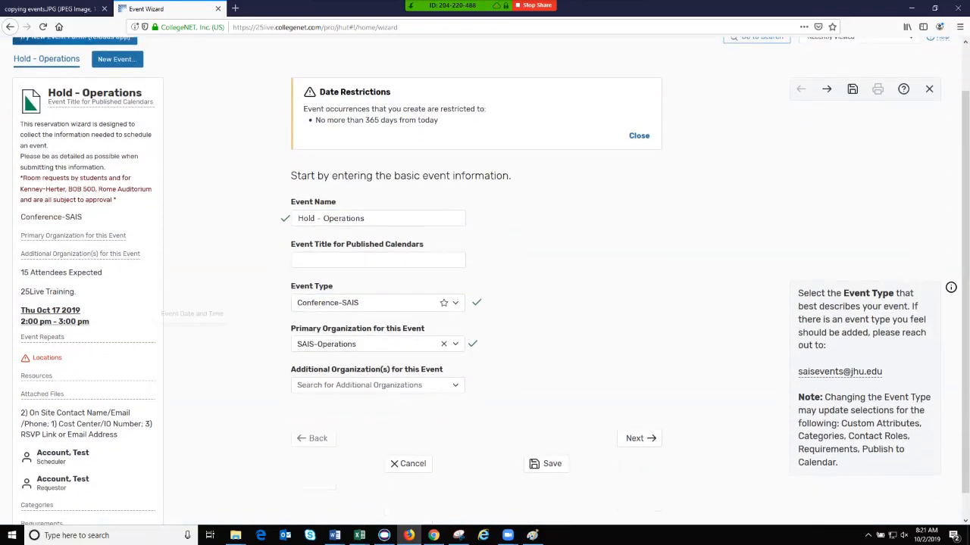
pyautogui.click(639, 438)
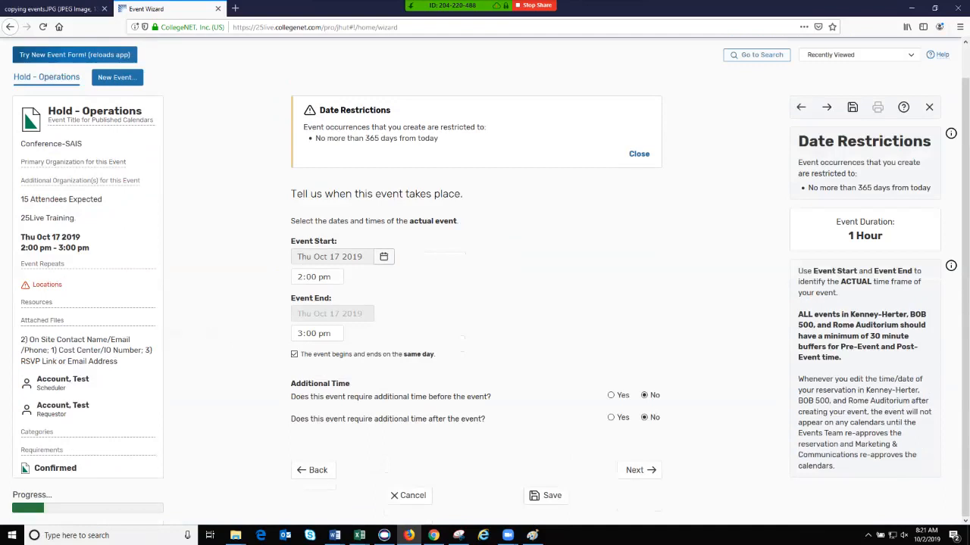
pyautogui.click(384, 256)
pyautogui.click(411, 296)
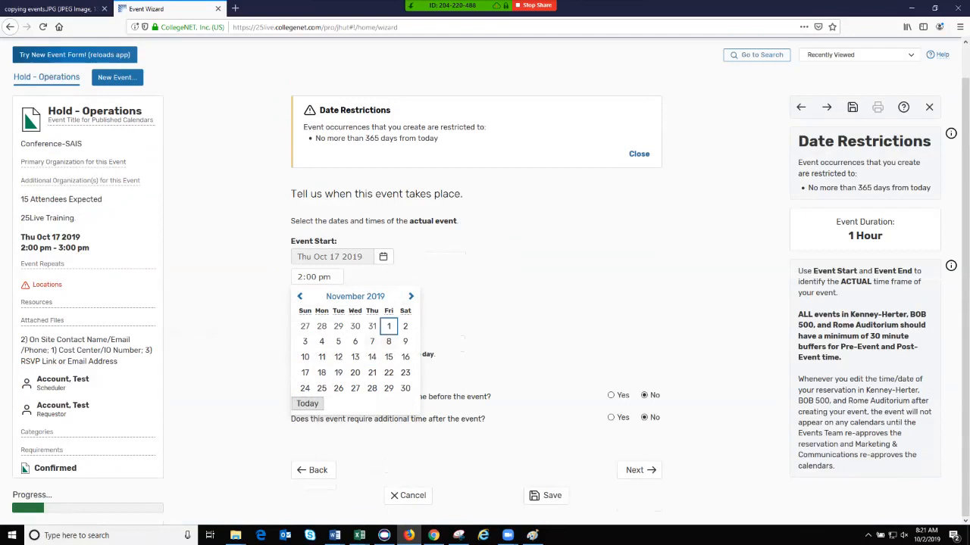
pyautogui.click(372, 373)
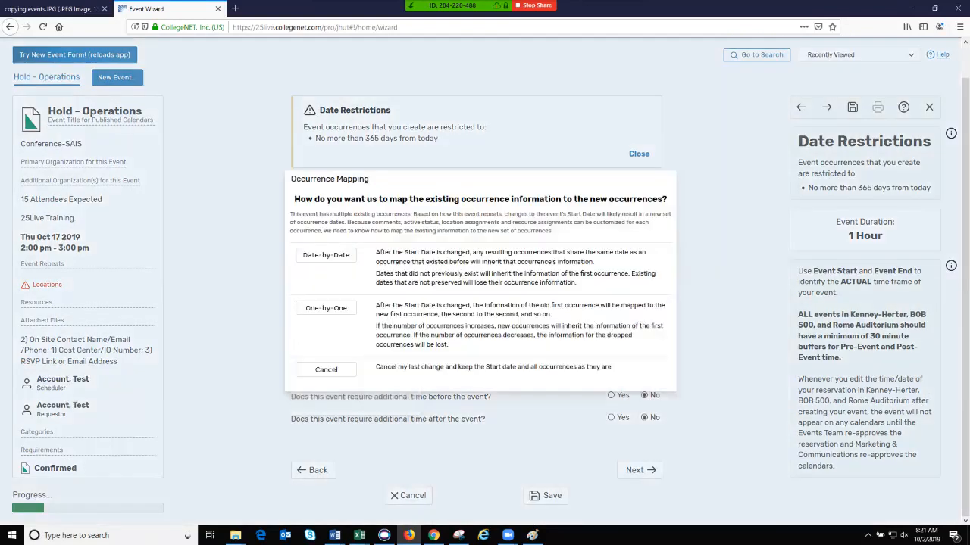
pyautogui.click(326, 308)
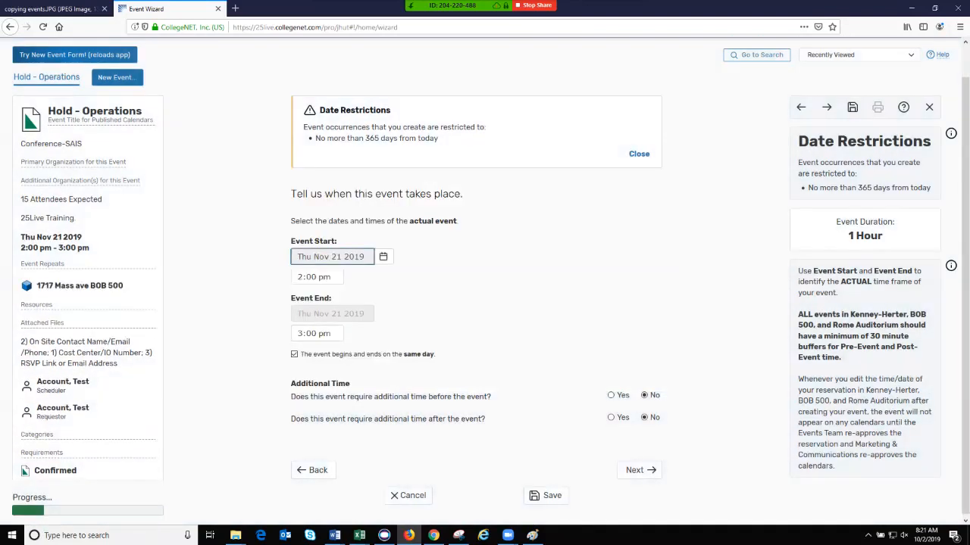
# Step: Set the layout of the selected location 1717 Mass ave BOB 500 to Open Square
pyautogui.click(79, 286)
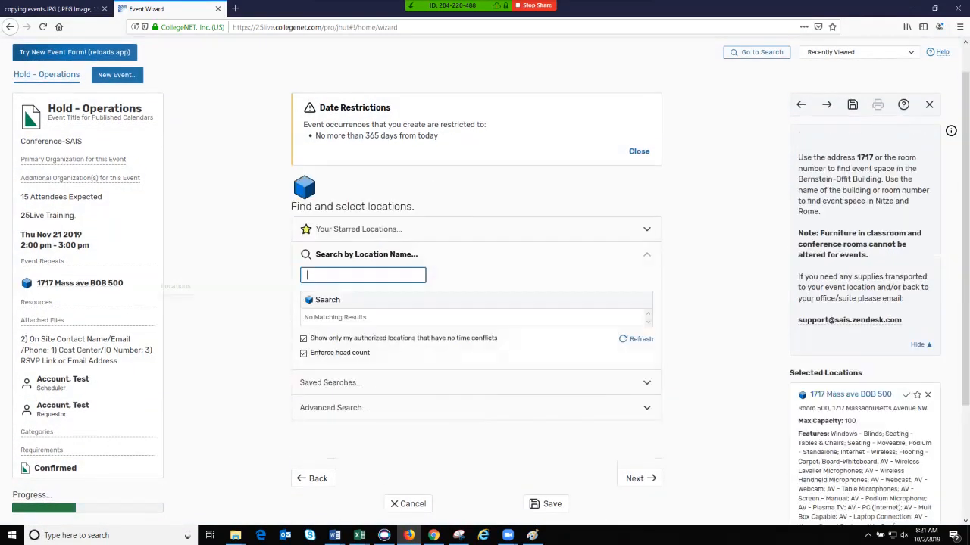
pyautogui.scroll(-3, 485, 303)
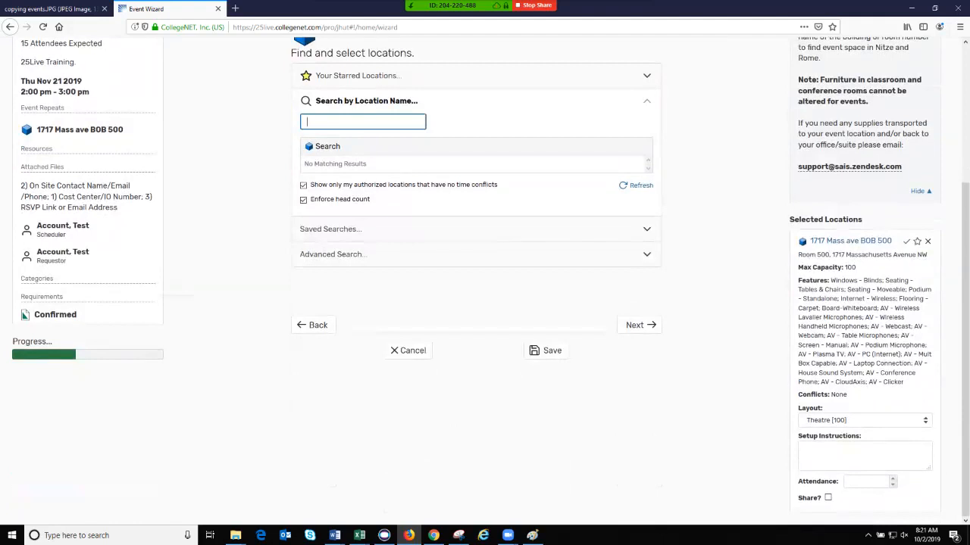
pyautogui.click(865, 421)
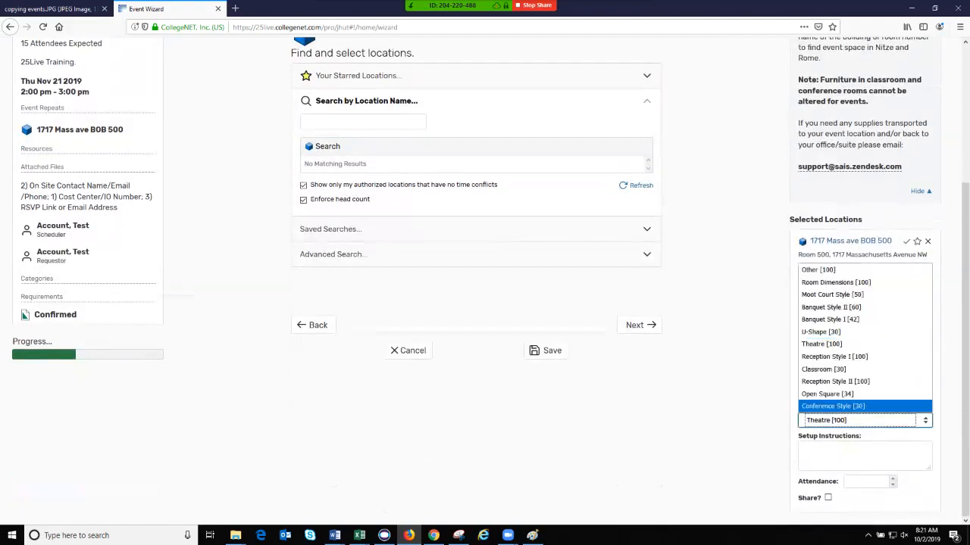
pyautogui.click(827, 394)
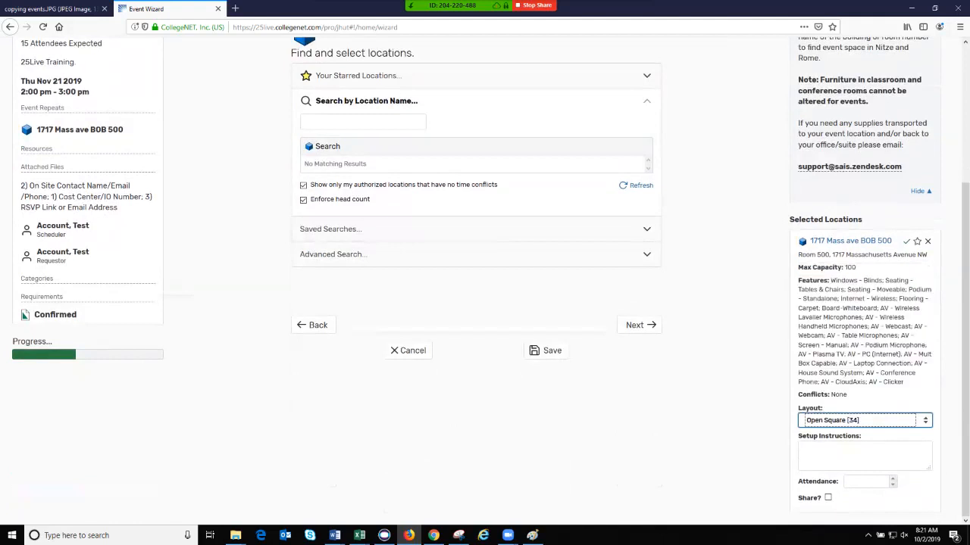
# Step: Search the event resources for "projector" and add SAIS DC - AV - BOB 500 Projector
pyautogui.click(640, 325)
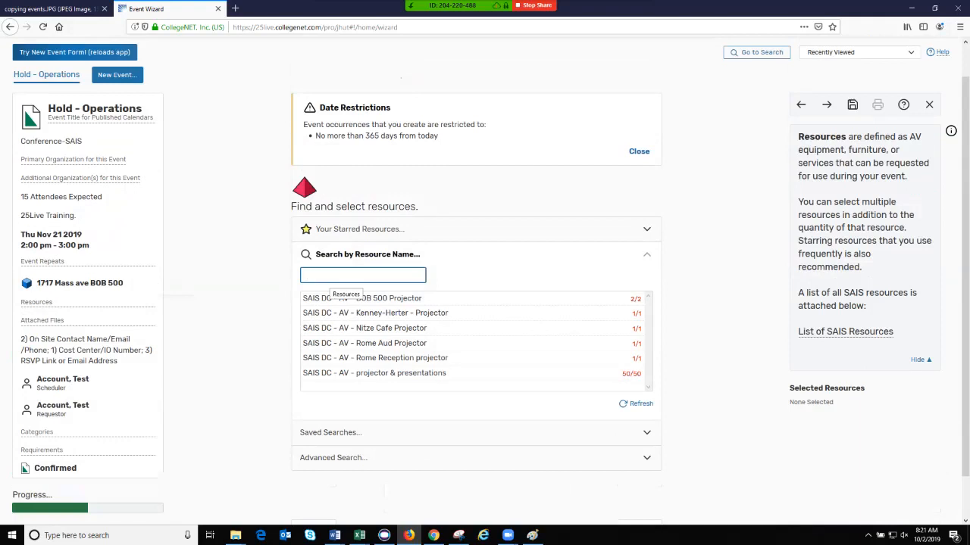
pyautogui.write('projector')
pyautogui.click(362, 298)
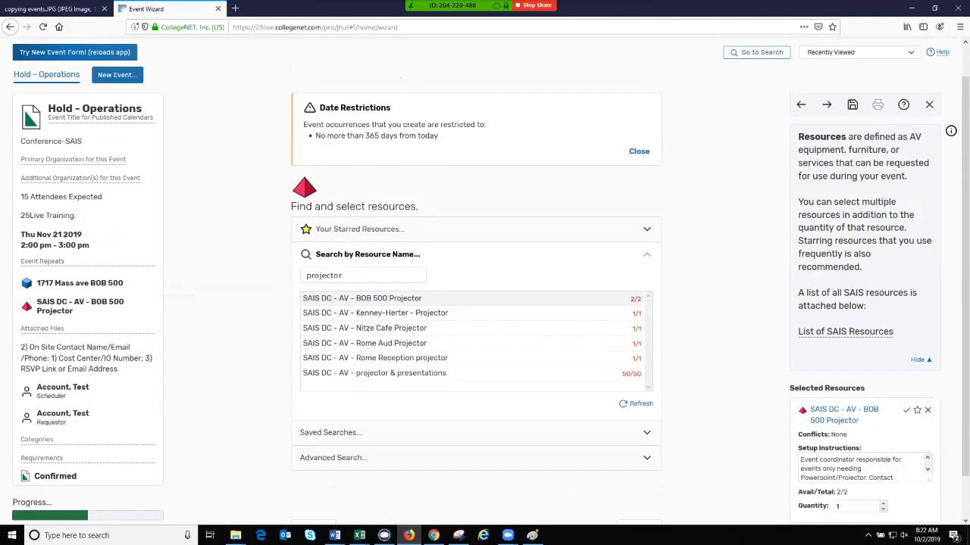
pyautogui.scroll(-1, 491, 281)
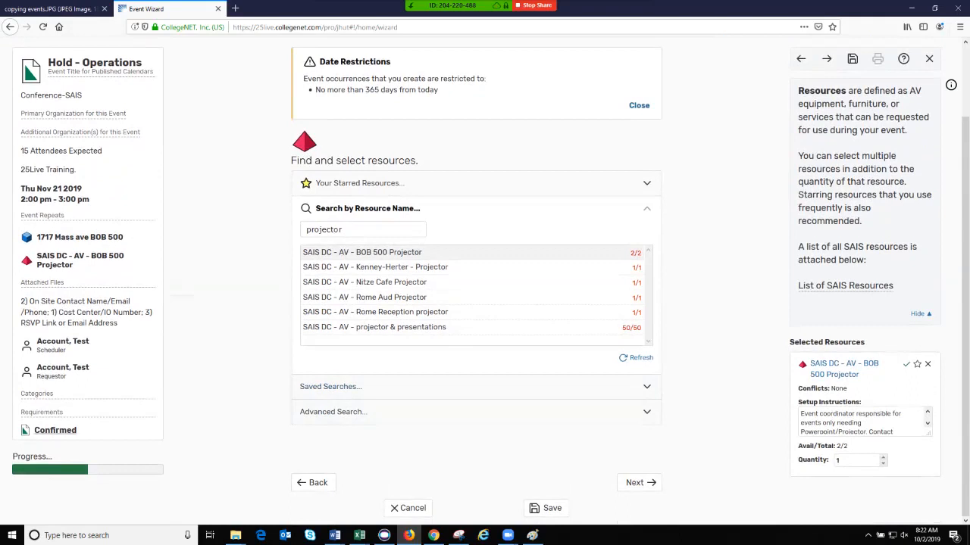
# Step: Go to the event state options, close the copied event without saving, and return to the event search list
pyautogui.click(55, 430)
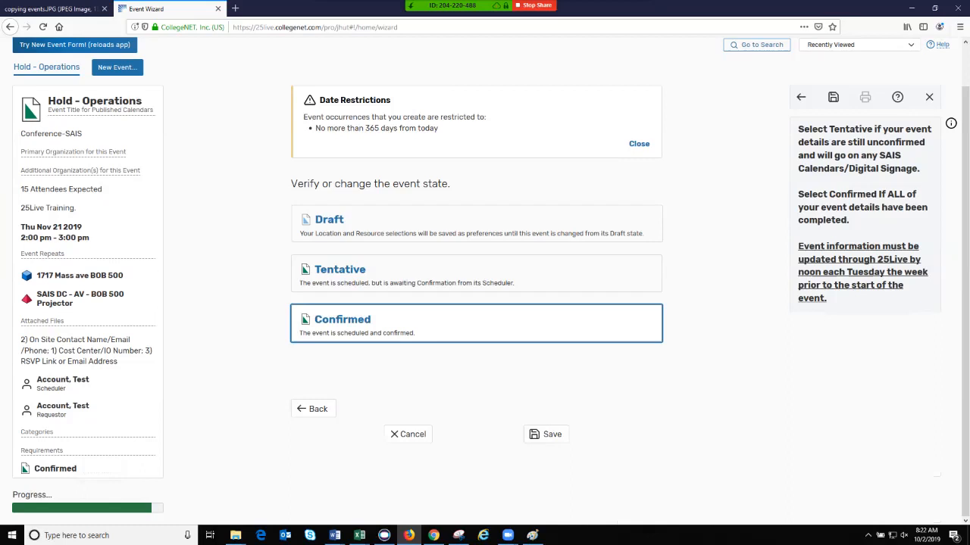
pyautogui.scroll(2, 485, 280)
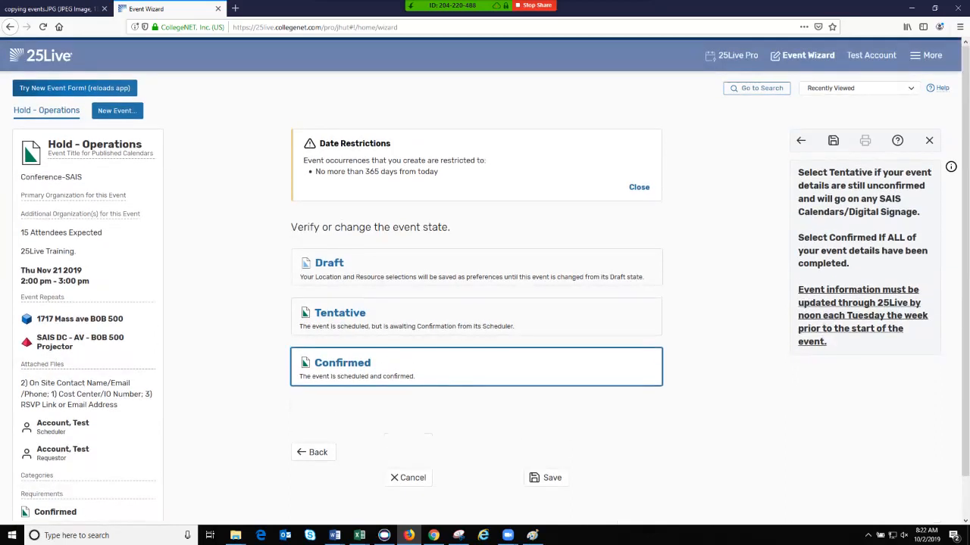
pyautogui.click(929, 141)
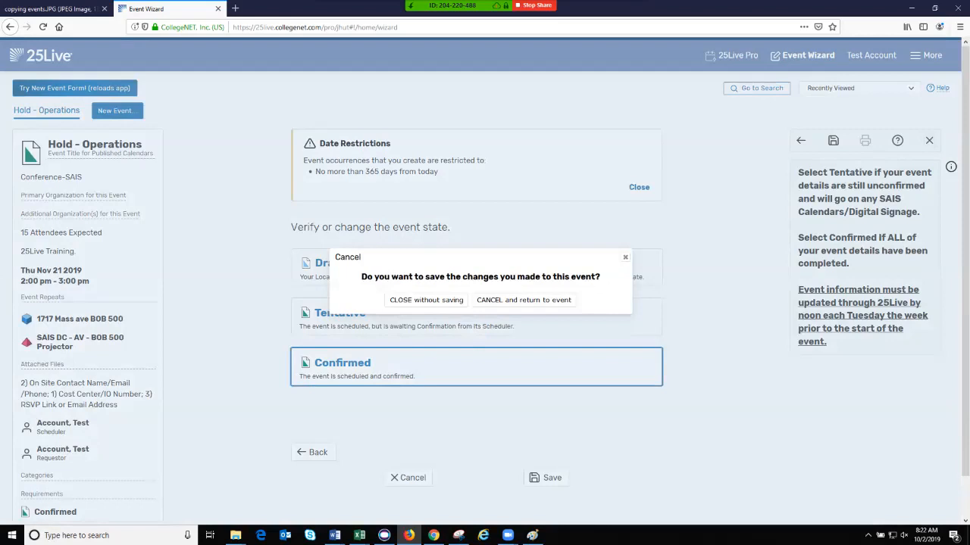
pyautogui.click(426, 300)
pyautogui.click(685, 327)
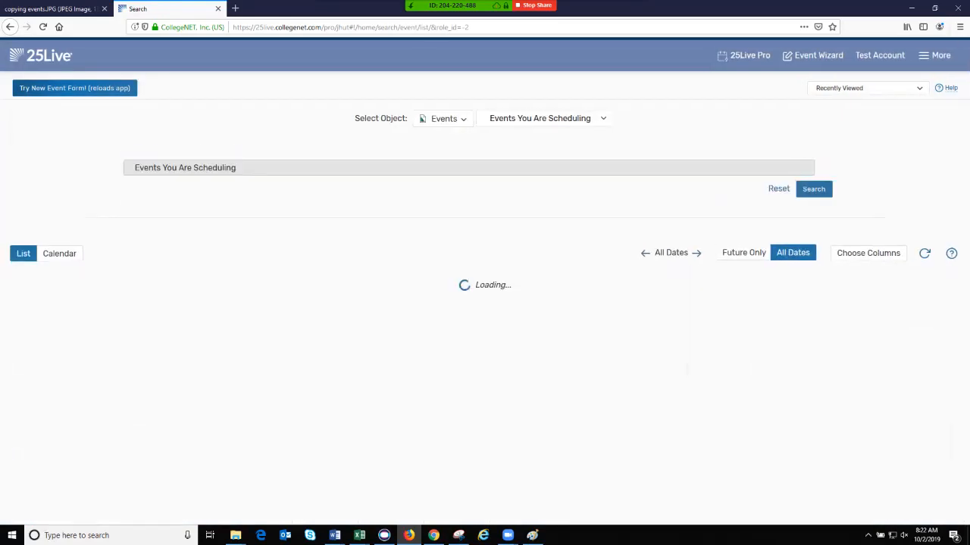
# Step: Open the Training event from the scheduled events list and show its schedule
pyautogui.scroll(-6, 484, 280)
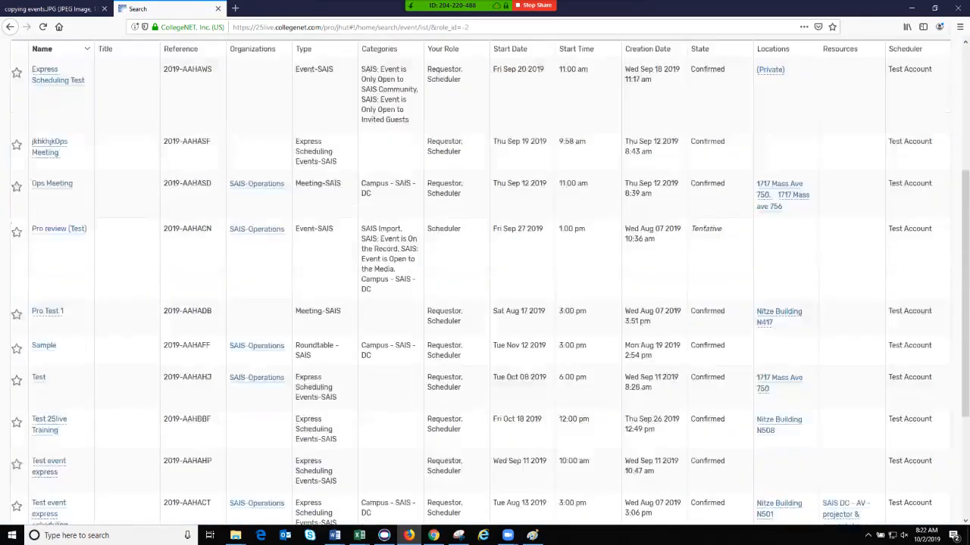
pyautogui.click(44, 403)
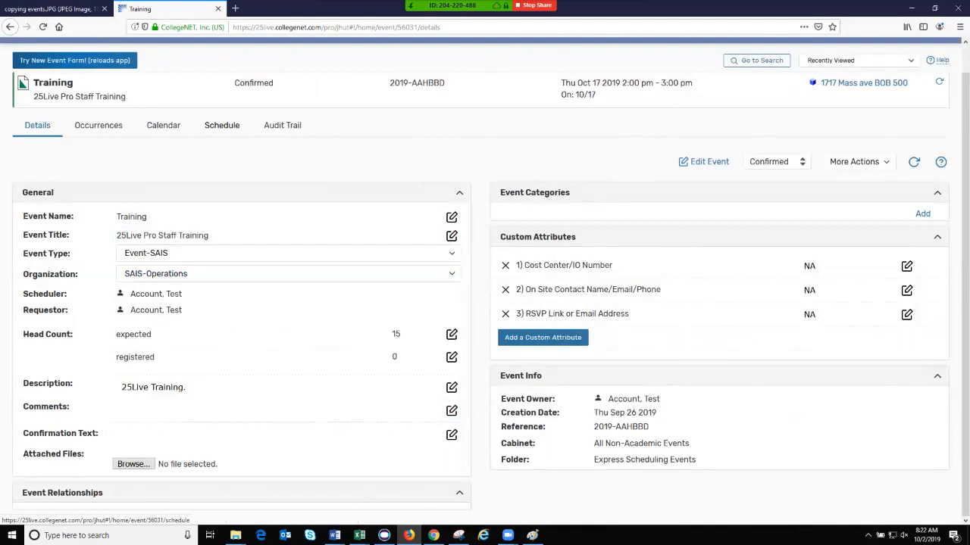
pyautogui.click(221, 125)
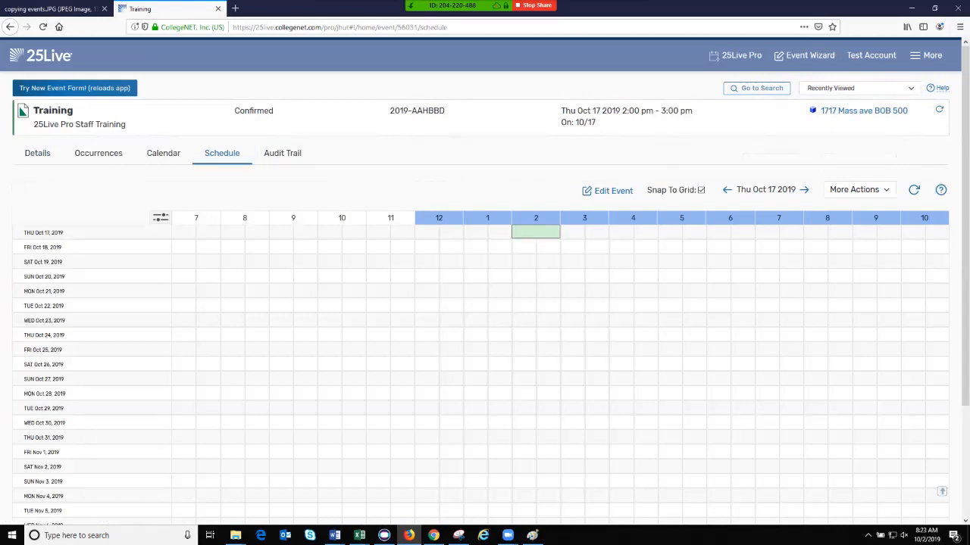
# Step: Copy the Thu Oct 17, 2019 occurrence of the Training event to Fri Nov 1, 2019 at 6:00 pm
pyautogui.rightClick(540, 229)
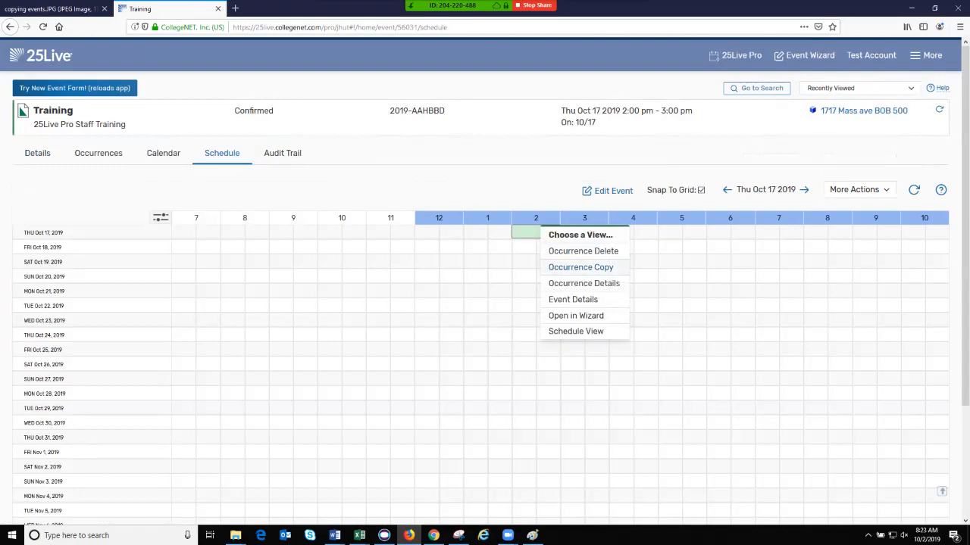
pyautogui.click(581, 266)
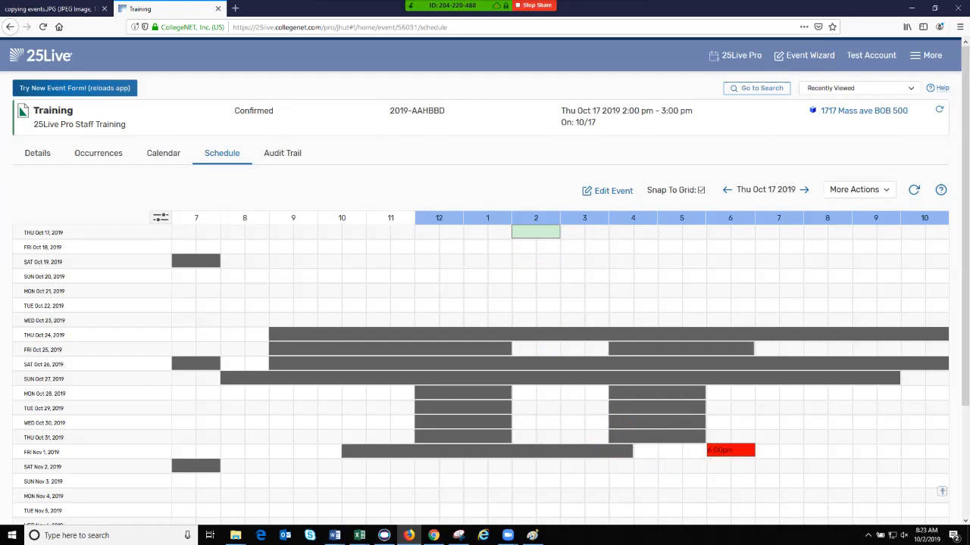
pyautogui.click(730, 451)
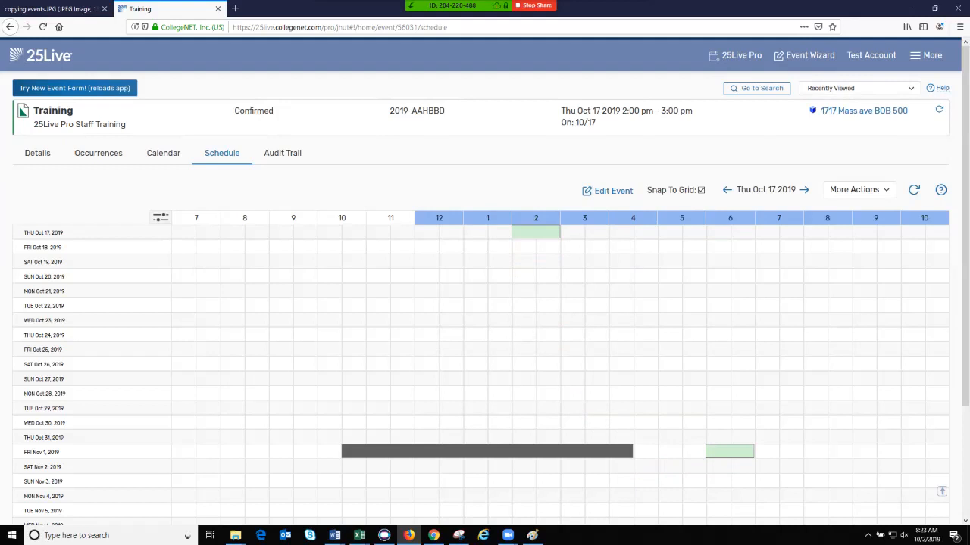
pyautogui.scroll(-1, 484, 303)
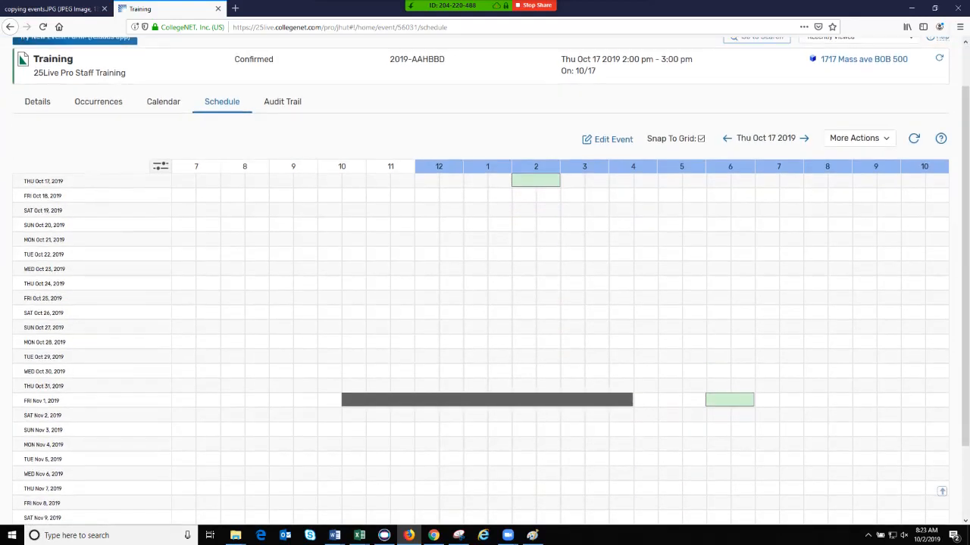